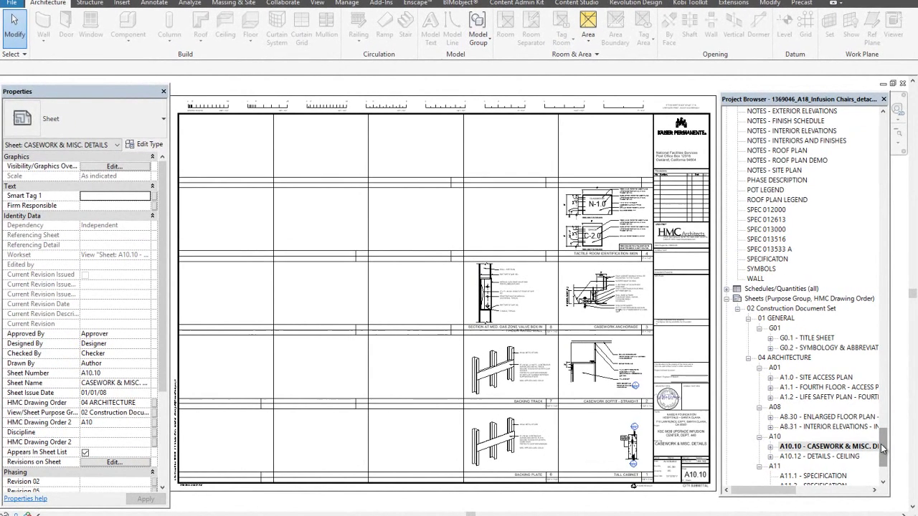
Step: Scroll the Project Browser to review the drafting views alongside sheet A10.10
left_click_drag(889, 442, 916, 178)
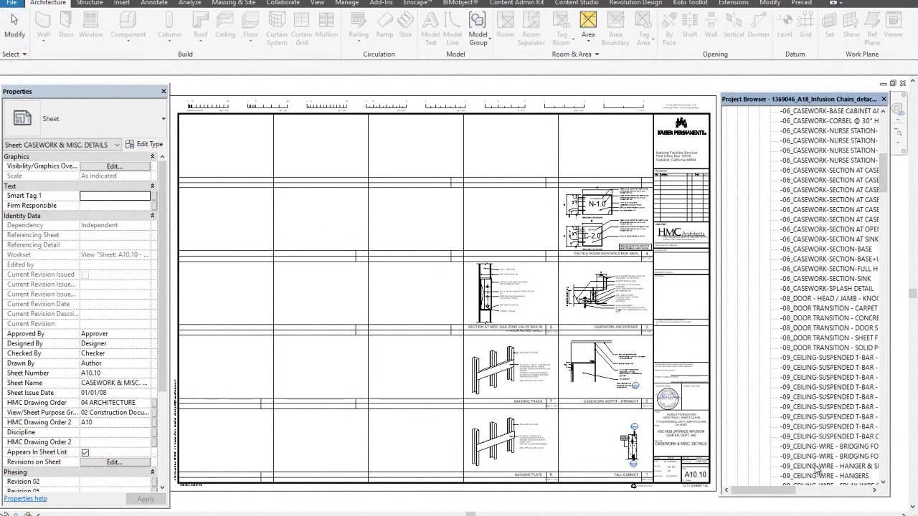
left_click_drag(778, 492, 791, 491)
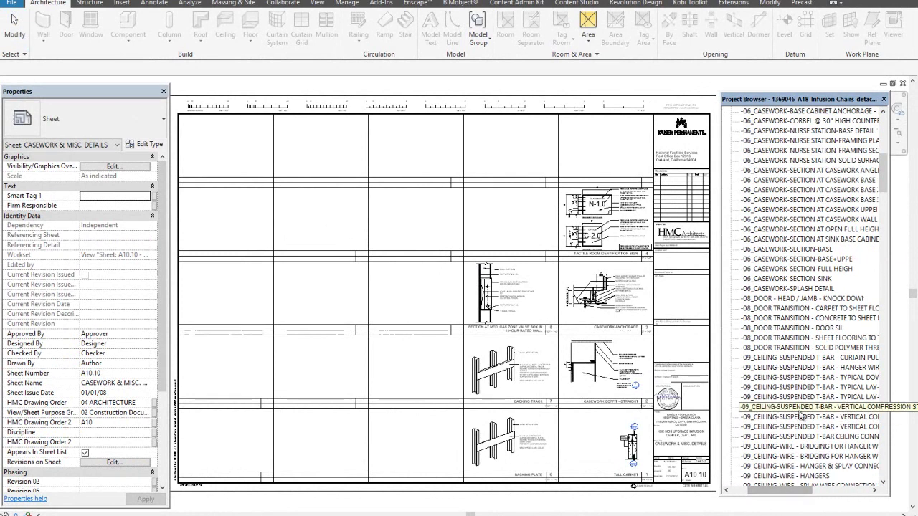
mouse_move(885, 178)
left_mouse_down()
mouse_move(887, 153)
mouse_move(888, 178)
left_mouse_up()
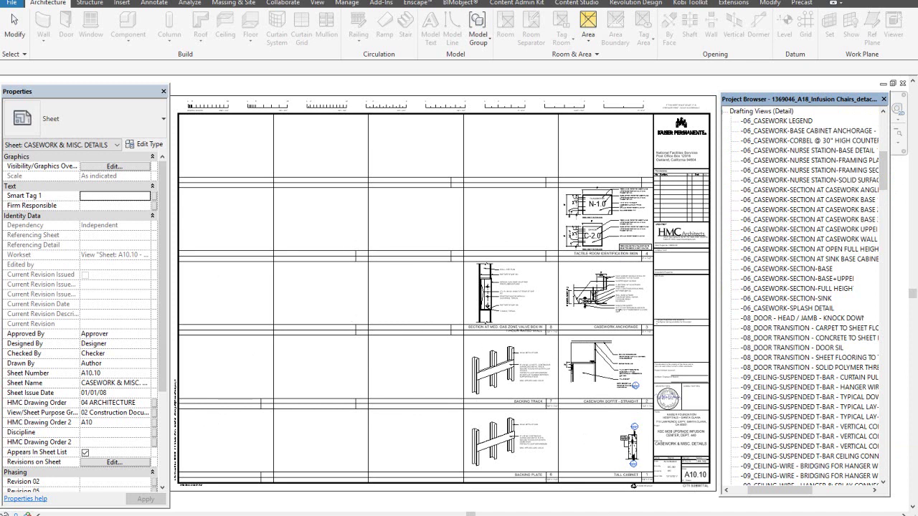
left_click(529, 153)
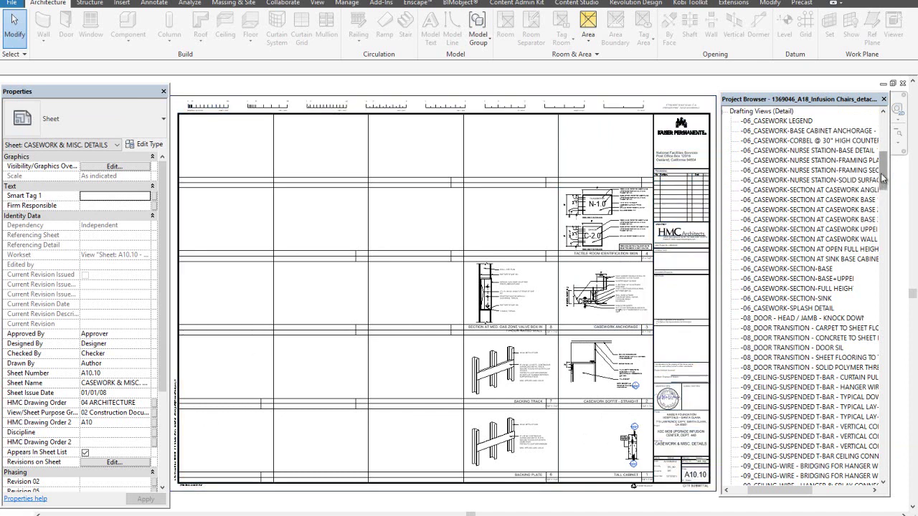
mouse_move(884, 172)
left_mouse_down()
mouse_move(886, 149)
mouse_move(886, 188)
left_mouse_up()
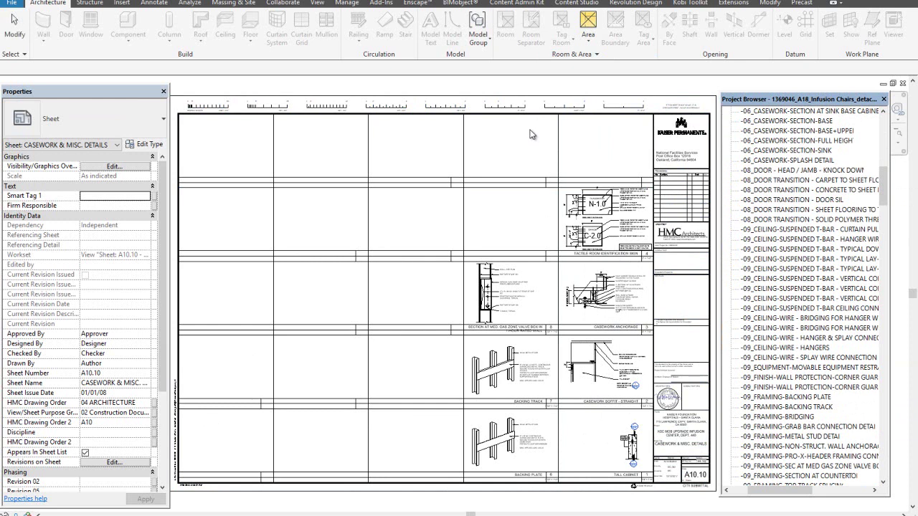
Step: Launch Dynamo 2.0.2 from the Manage tab's Dynamo button
left_click(842, 28)
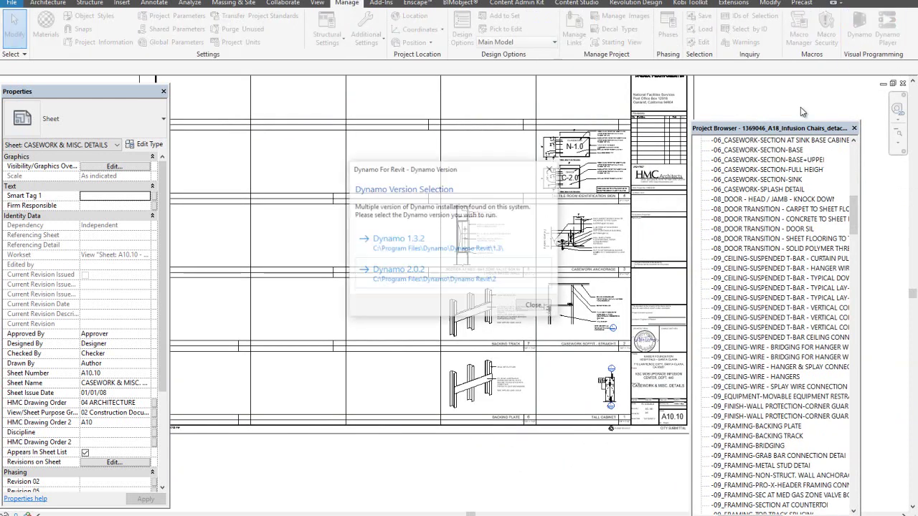
left_click(446, 275)
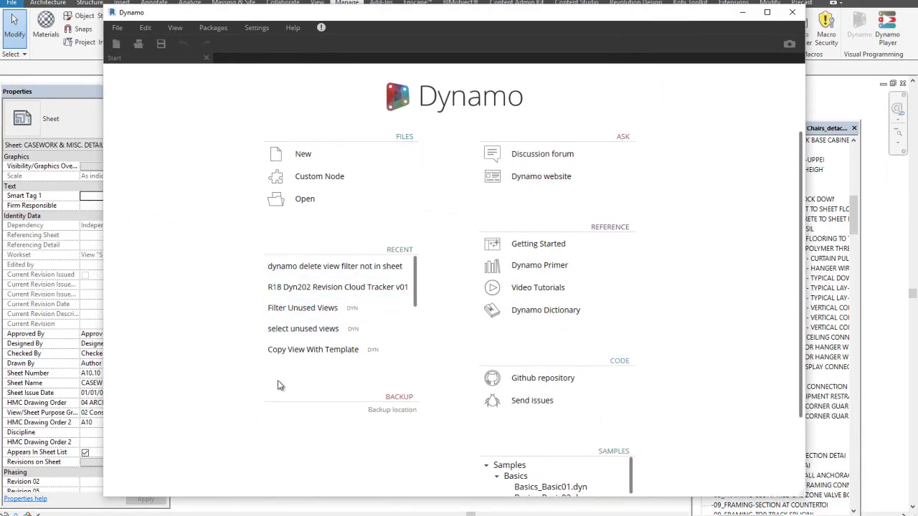
Step: Open R18 Unused Drafting Views _ Delete.dyn from J:\Resources\7_apps\Dynamo Scripts
left_click(294, 199)
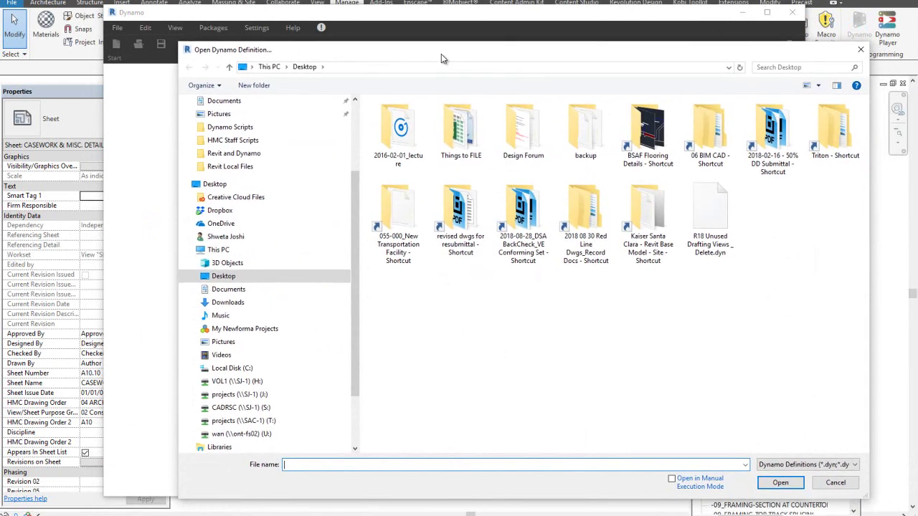
mouse_move(206, 405)
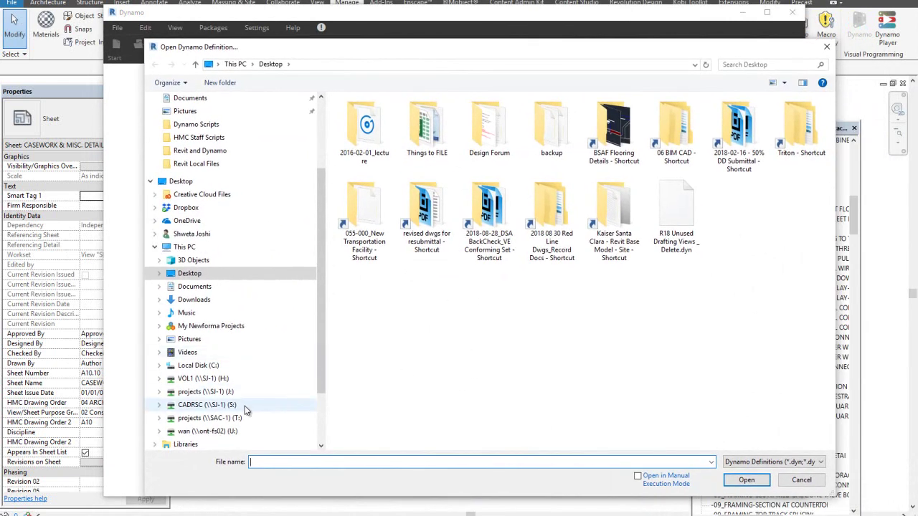
left_click(240, 392)
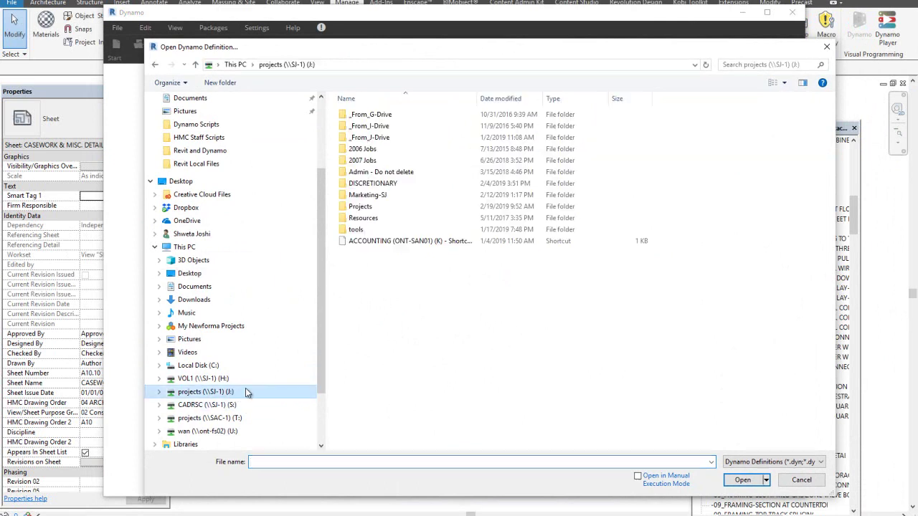
double_click(373, 218)
double_click(371, 207)
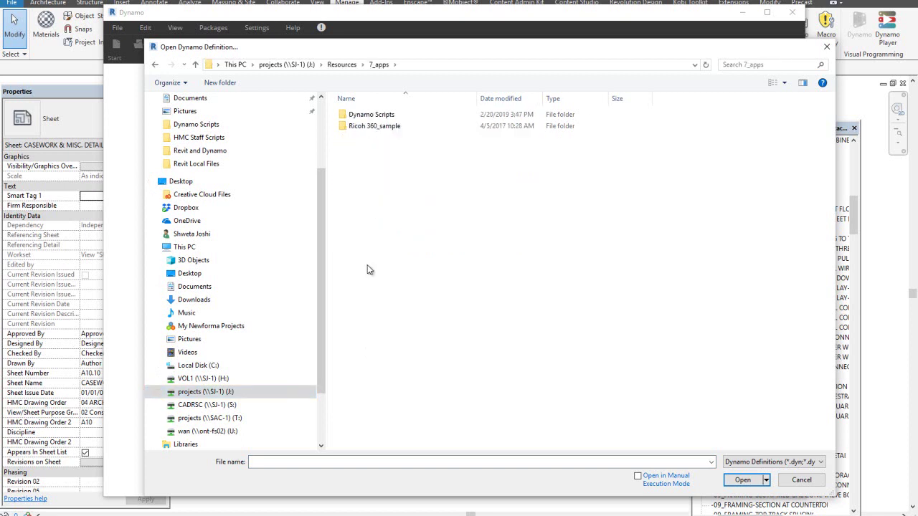
double_click(372, 115)
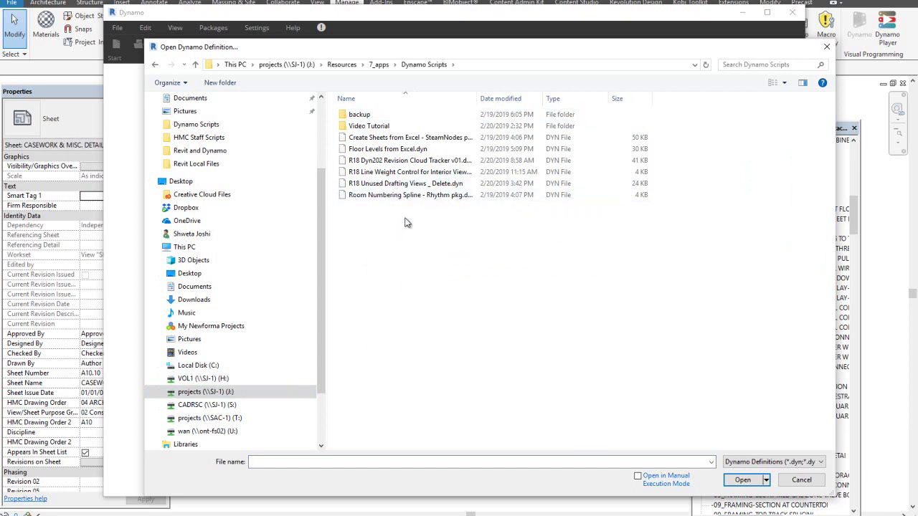
left_click(395, 184)
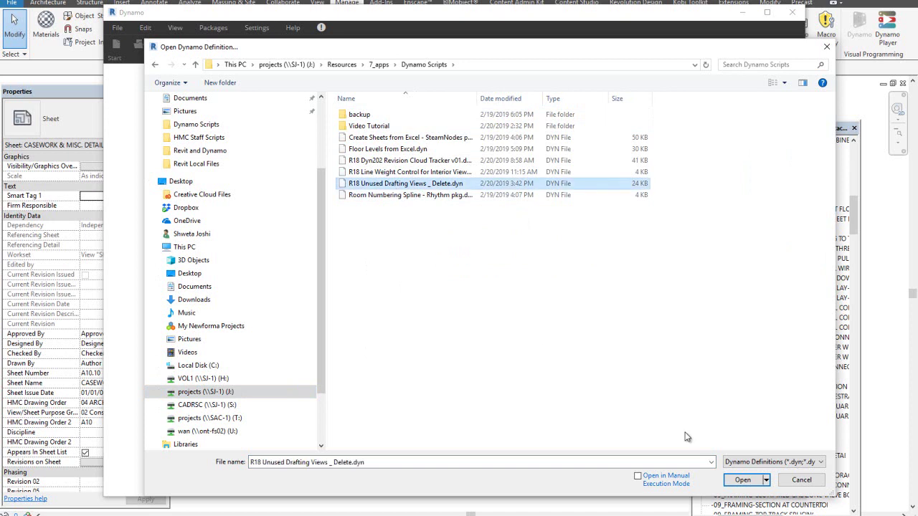
left_click(739, 482)
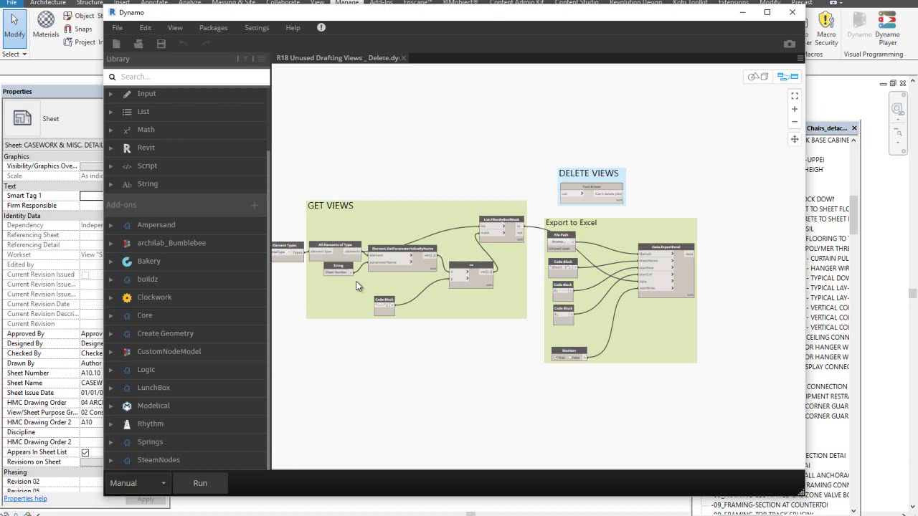
Step: Switch the Element Types node in Get Views from TopRailType to ViewDrafting
scroll(588, 309, "up", 1)
scroll(523, 283, "up", 1)
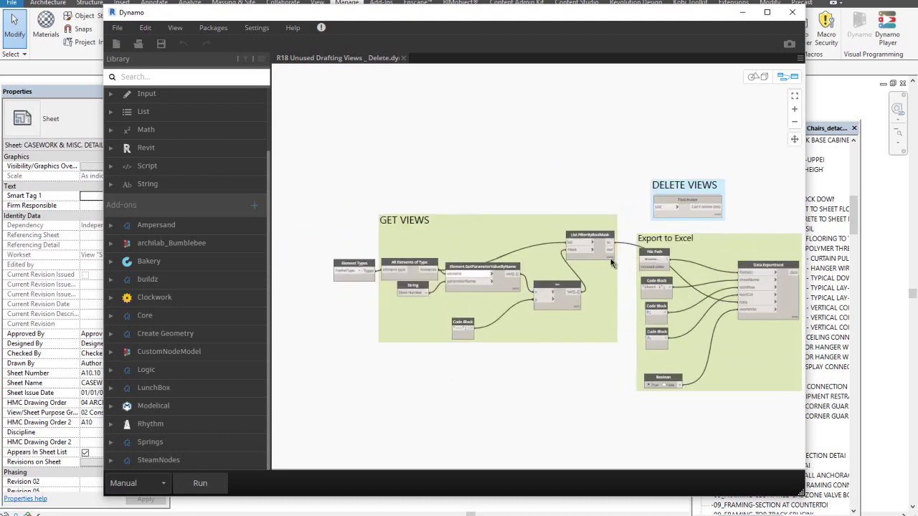
scroll(666, 233, "up", 2)
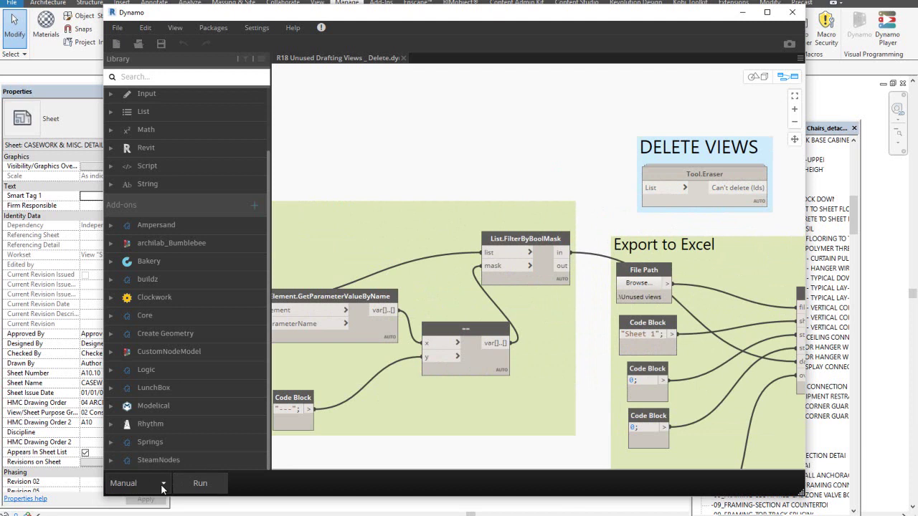
scroll(363, 273, "down", 2)
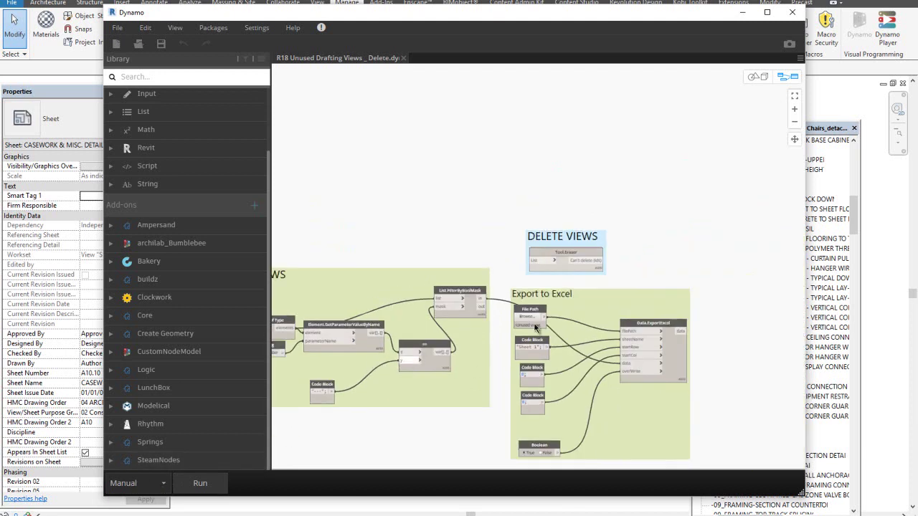
scroll(533, 262, "up", 3)
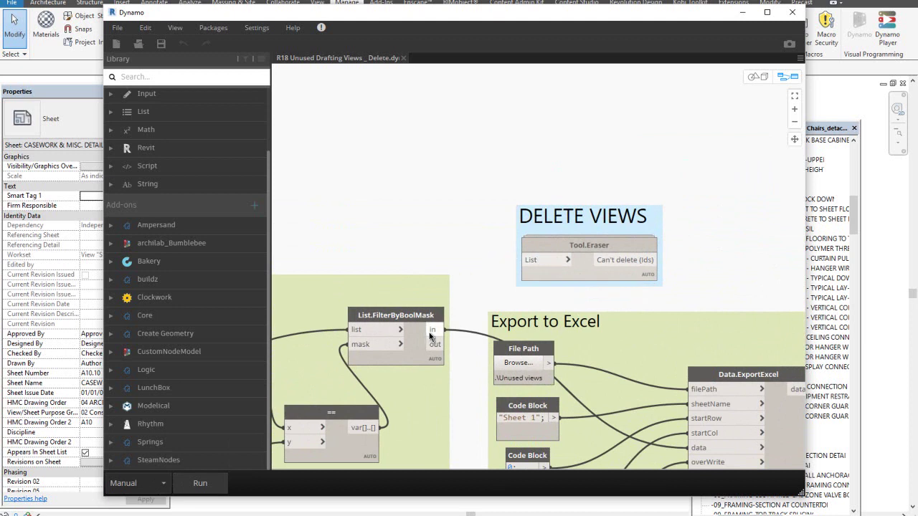
scroll(507, 277, "down", 1)
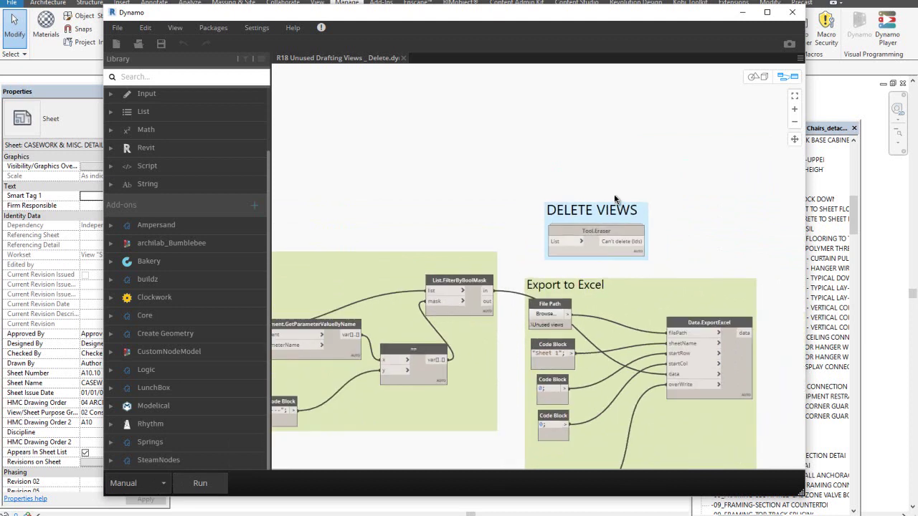
scroll(621, 213, "down", 1)
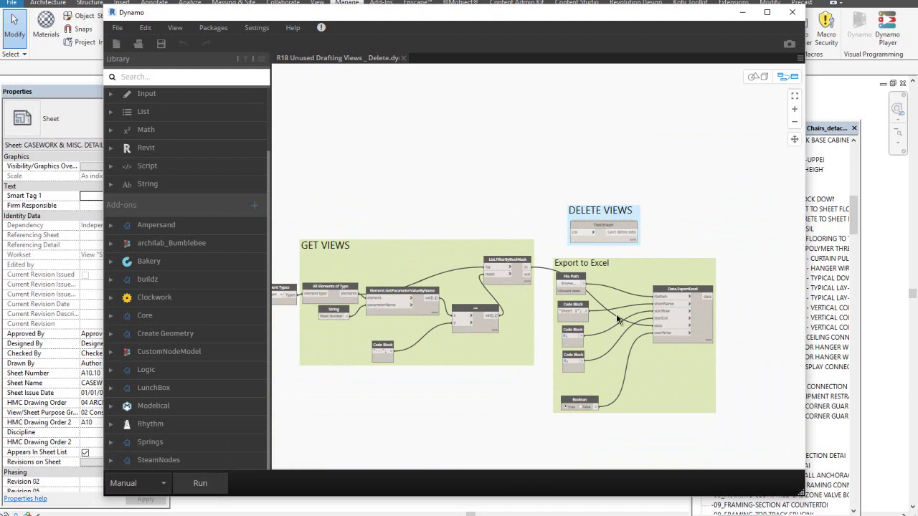
scroll(368, 307, "up", 1)
scroll(305, 292, "up", 1)
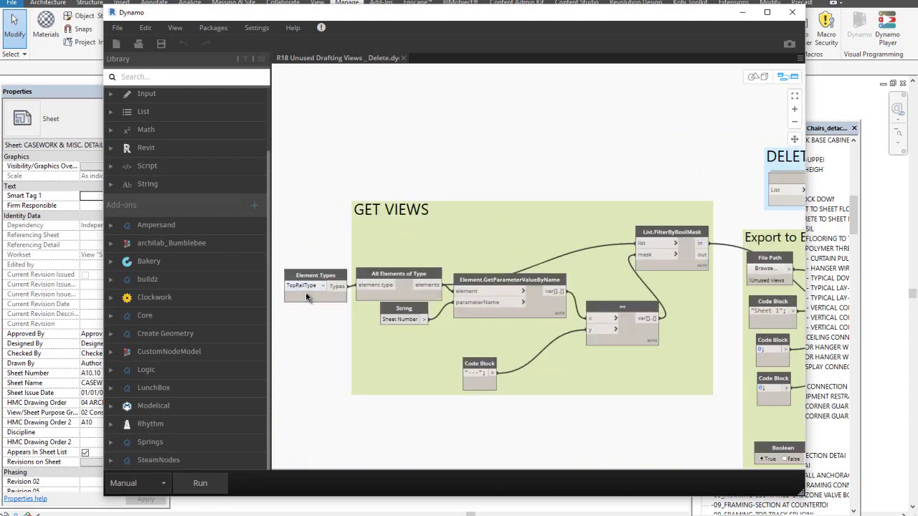
scroll(306, 290, "up", 1)
left_click(331, 286)
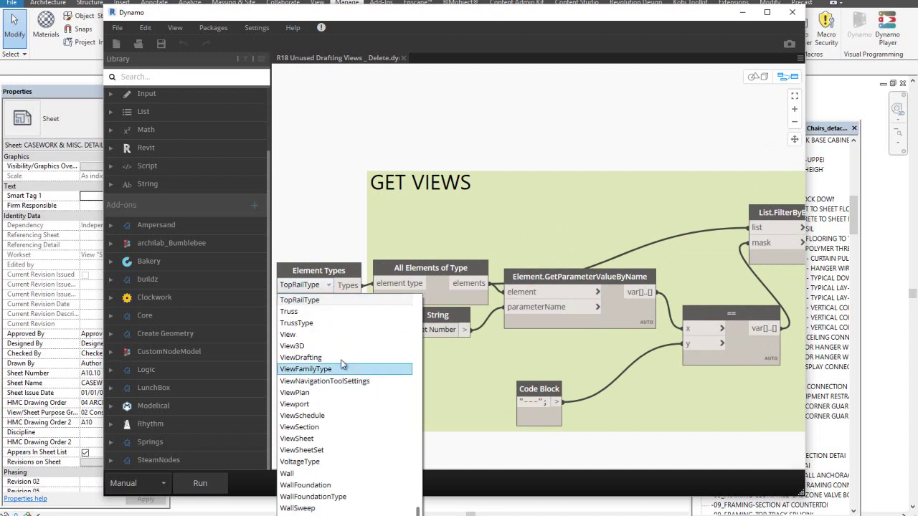
left_click(340, 358)
scroll(320, 273, "down", 2)
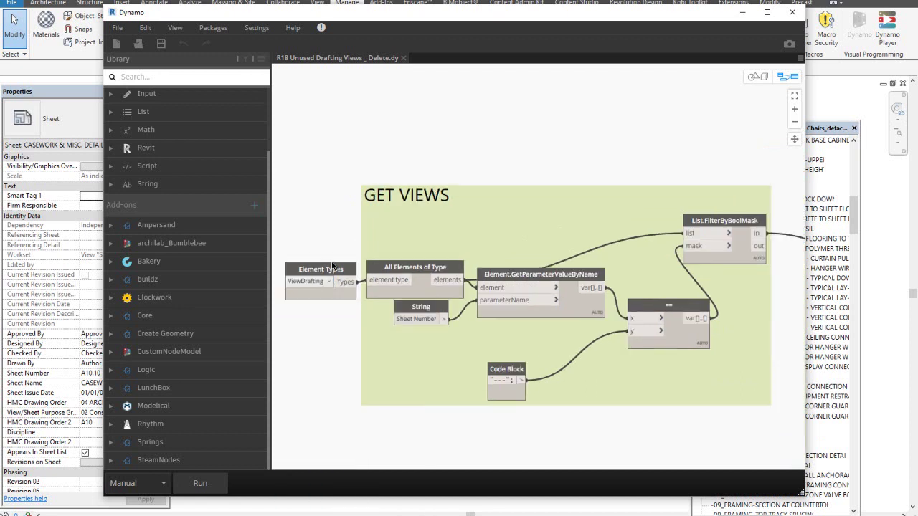
scroll(312, 278, "down", 2)
scroll(631, 265, "up", 2)
scroll(649, 269, "up", 1)
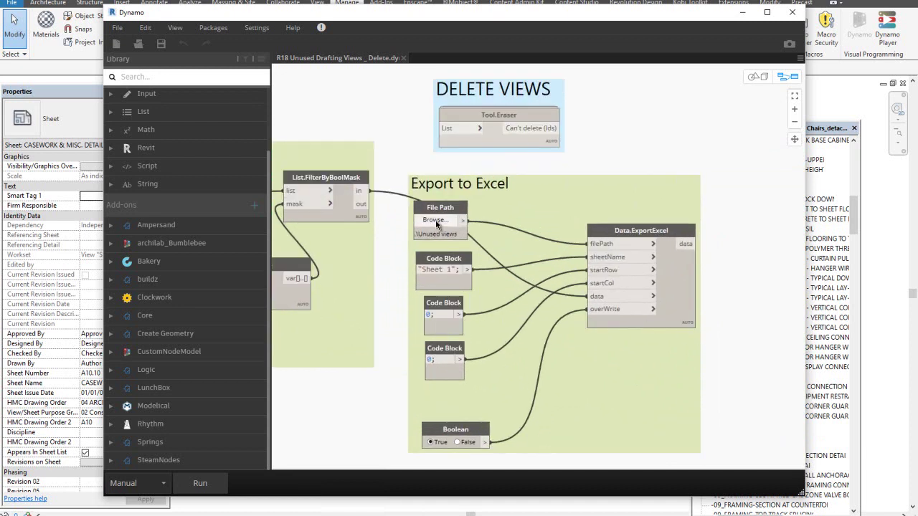
Step: Name the Excel export file 'unused Drafting Views' and run the graph
left_click(482, 250)
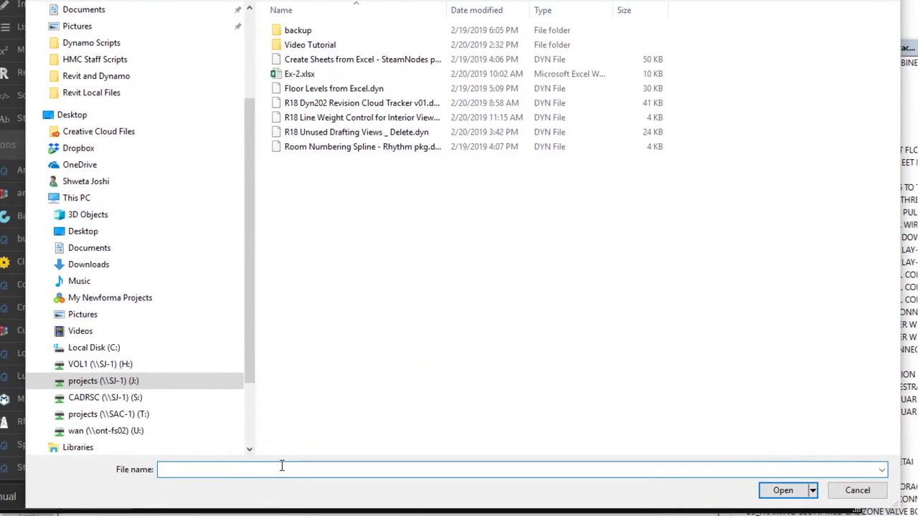
type("un")
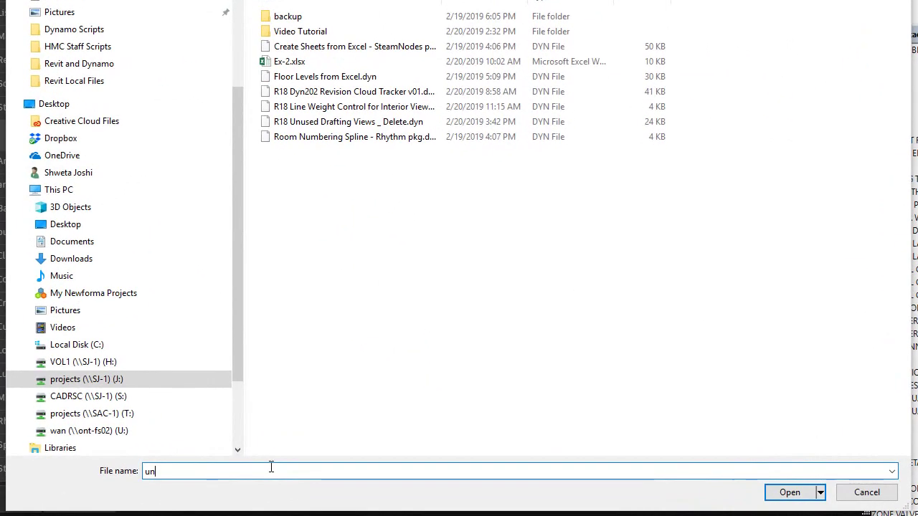
type("used Drafting Views")
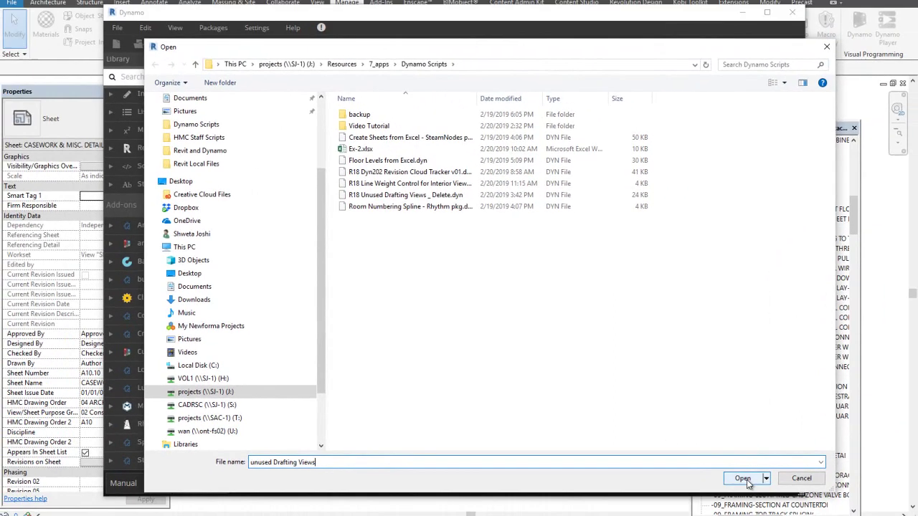
left_click(743, 478)
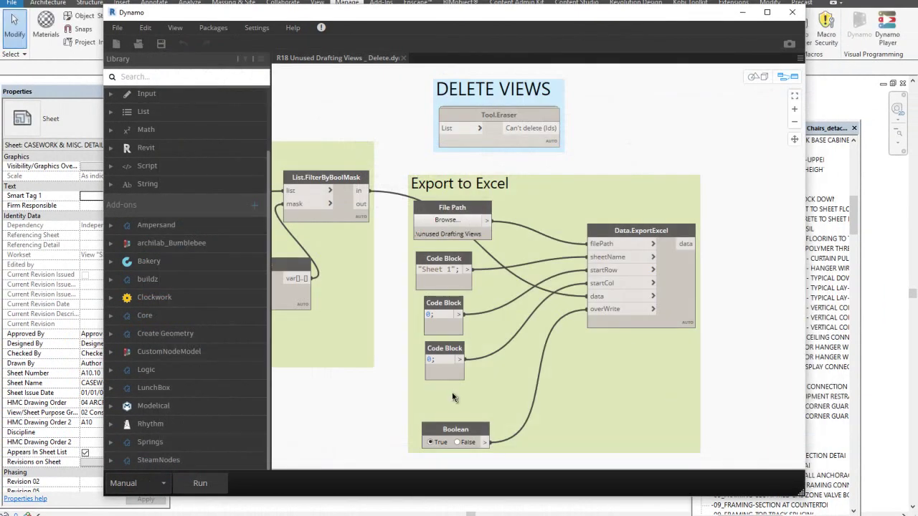
left_click(198, 484)
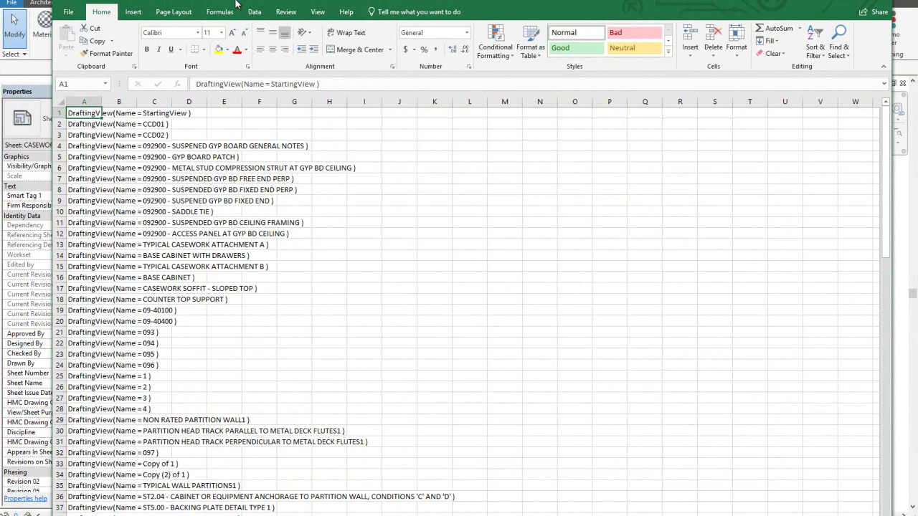
Step: Widen column A to read the exported drafting view names, then close the workbook
left_click_drag(235, 4, 236, 3)
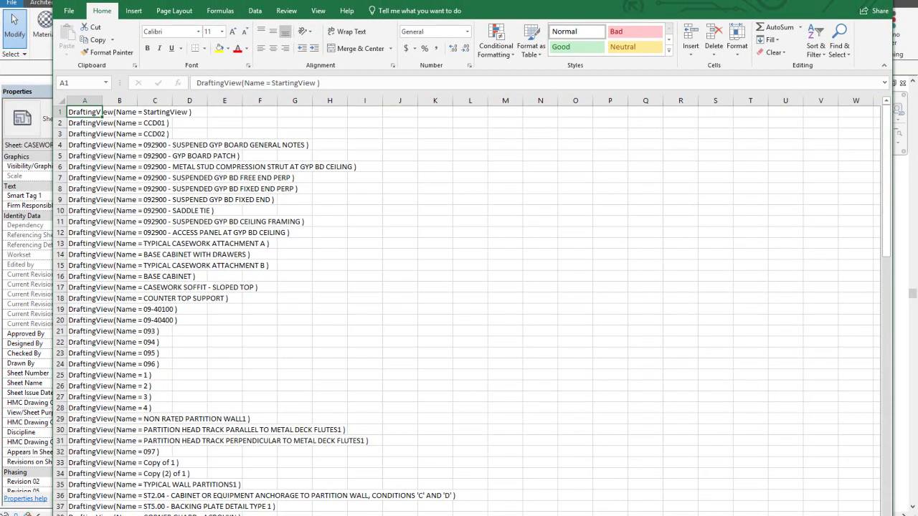
left_click_drag(236, 3, 234, 40)
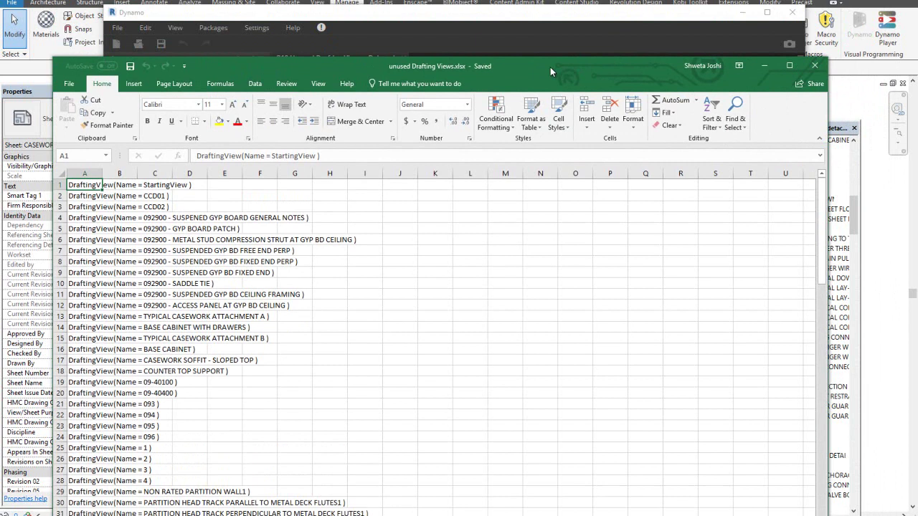
left_click(547, 32)
left_click_drag(547, 31, 542, 0)
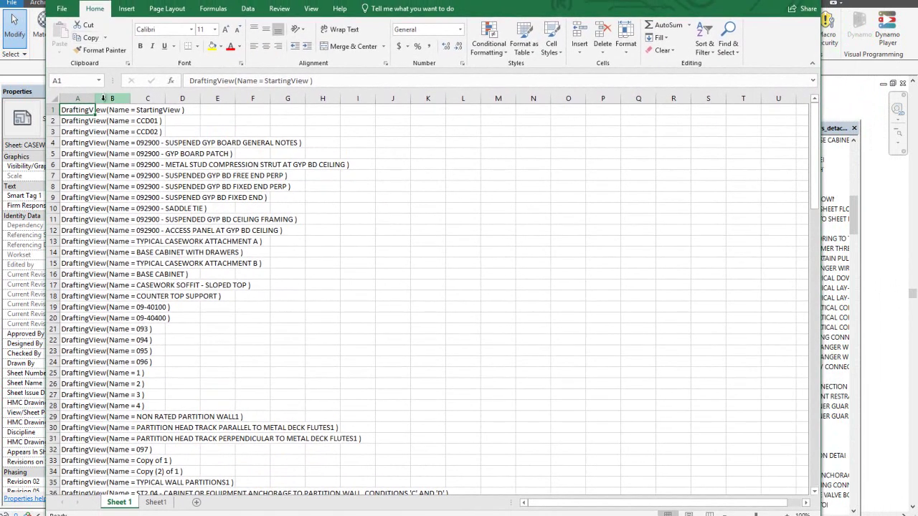
left_click_drag(95, 99, 452, 138)
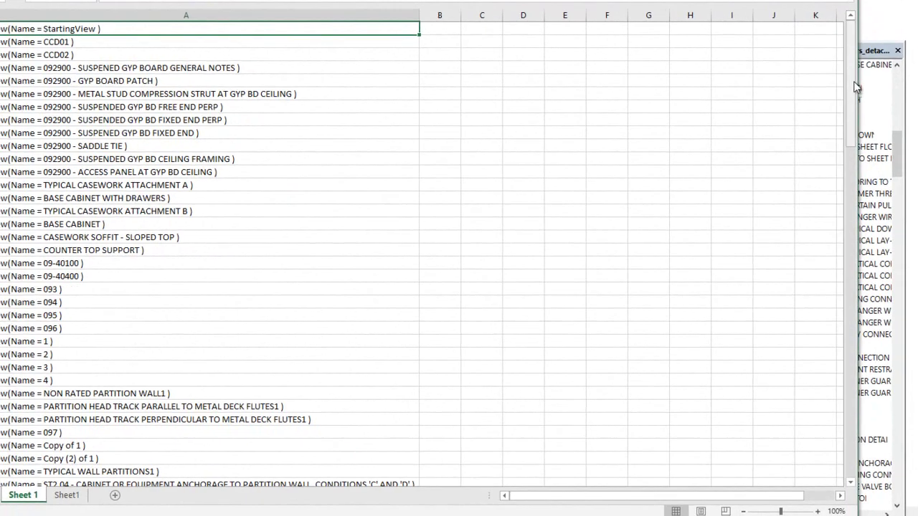
left_click_drag(815, 165, 809, 292)
mouse_move(844, 243)
left_mouse_down()
mouse_move(825, 369)
mouse_move(828, 462)
mouse_move(815, 394)
mouse_move(828, 401)
mouse_move(830, 433)
mouse_move(824, 68)
left_mouse_up()
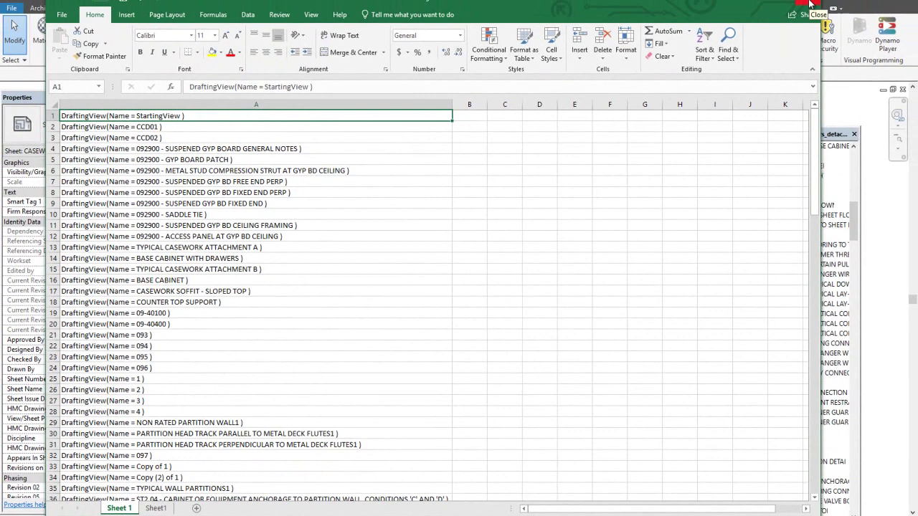
left_click(809, 5)
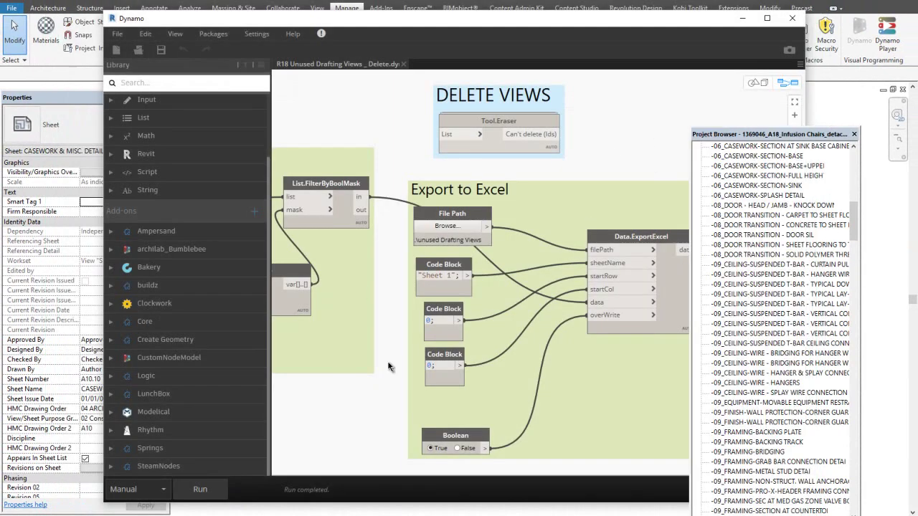
Step: Rewire FilterByBoolMask's output from ExportExcel's data input to Tool.Eraser's List input
scroll(476, 288, "down", 1)
scroll(306, 218, "up", 2)
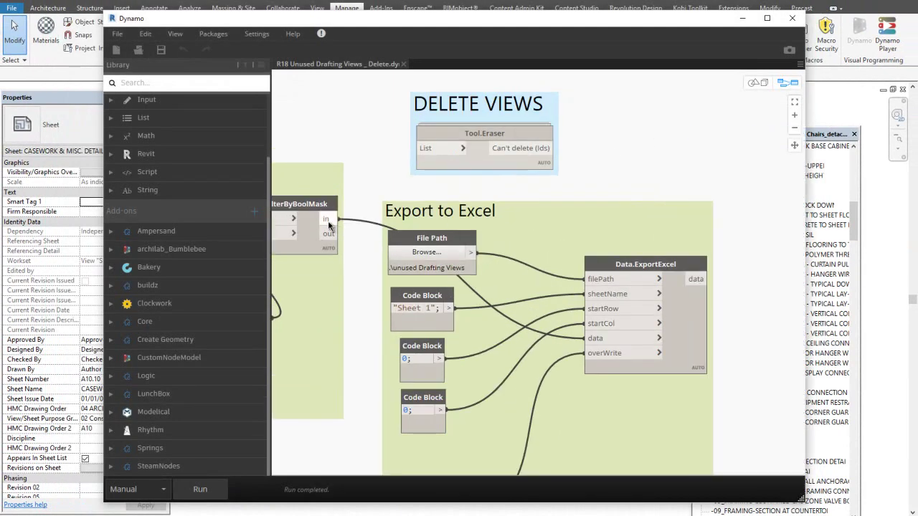
mouse_move(329, 225)
left_mouse_down()
mouse_move(582, 341)
mouse_move(419, 171)
left_mouse_up()
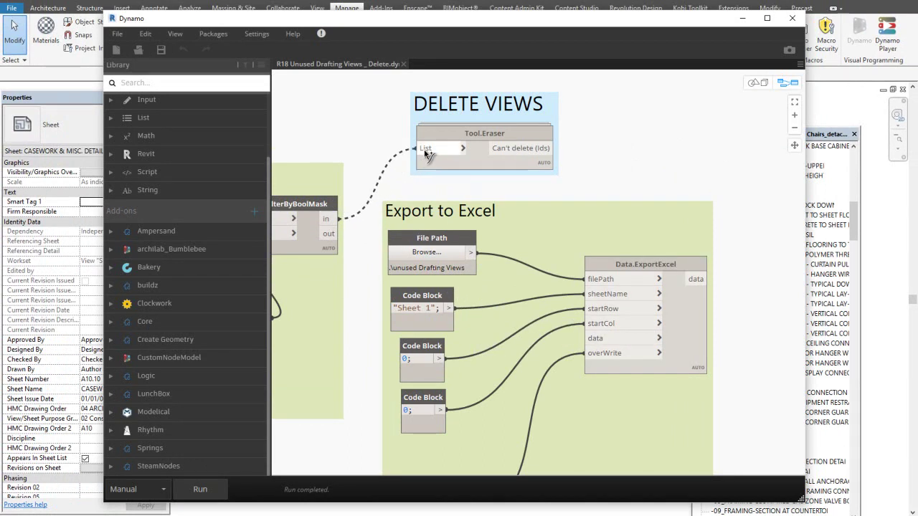
left_click_drag(420, 170, 423, 148)
scroll(524, 172, "down", 3)
scroll(524, 172, "up", 2)
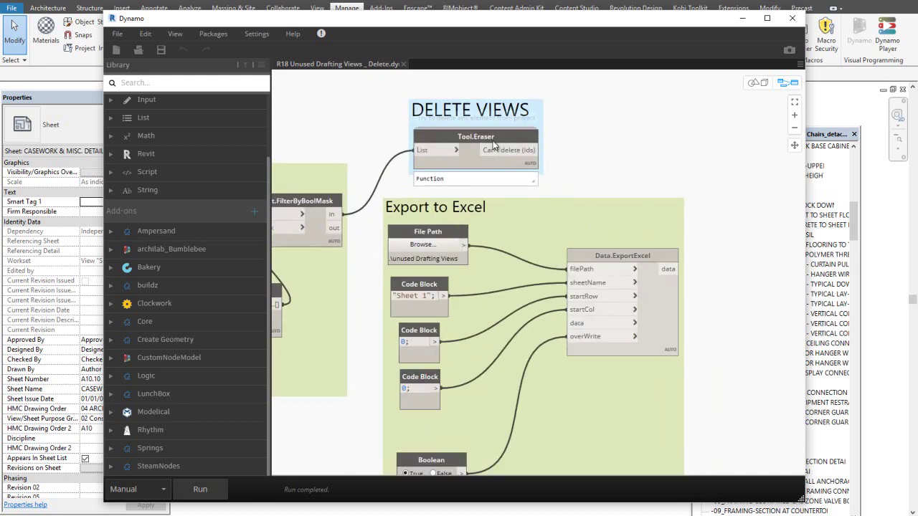
Step: Review Revit's drafting views list, then run the graph to delete the unused views
left_click(826, 324)
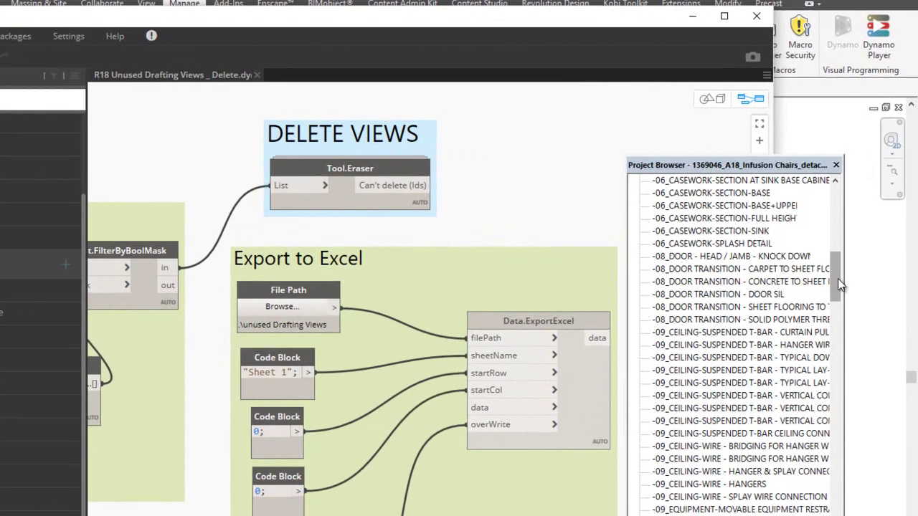
scroll(831, 286, "up", 10)
scroll(832, 287, "down", 5)
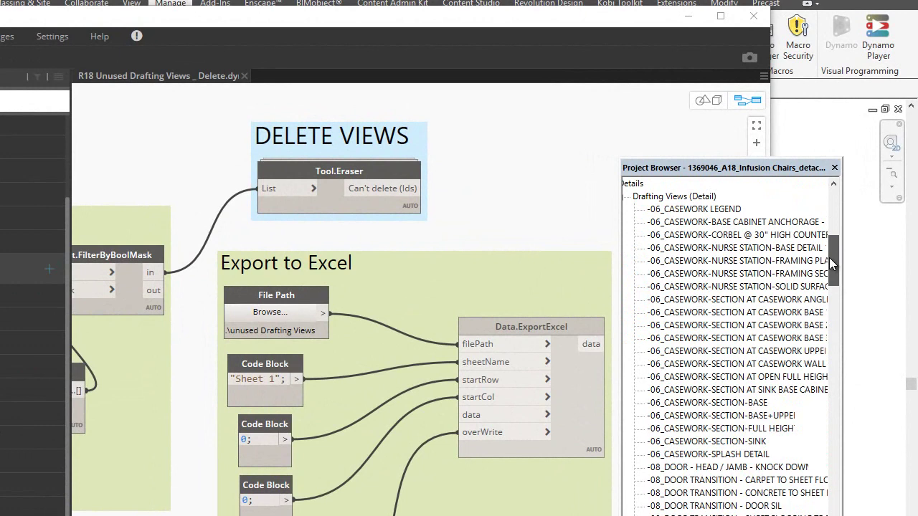
scroll(490, 110, "down", 3)
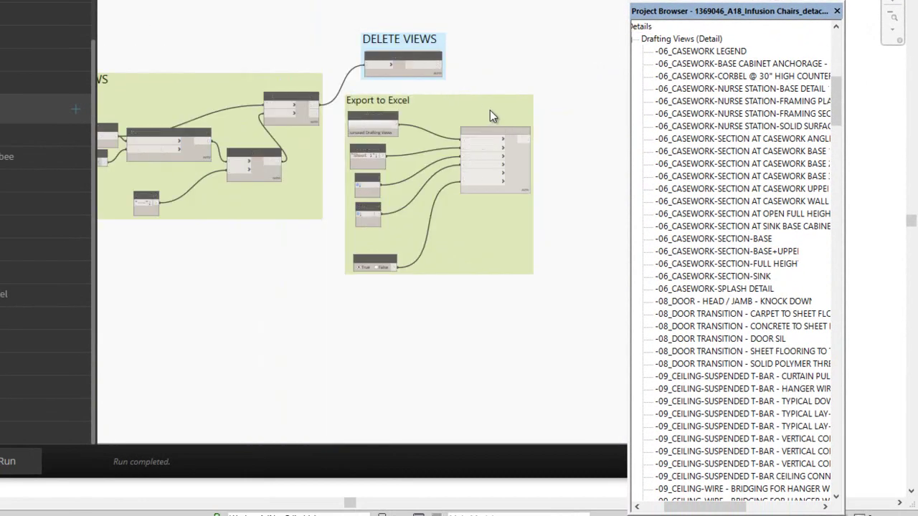
scroll(489, 109, "down", 2)
scroll(215, 122, "up", 4)
scroll(244, 147, "up", 2)
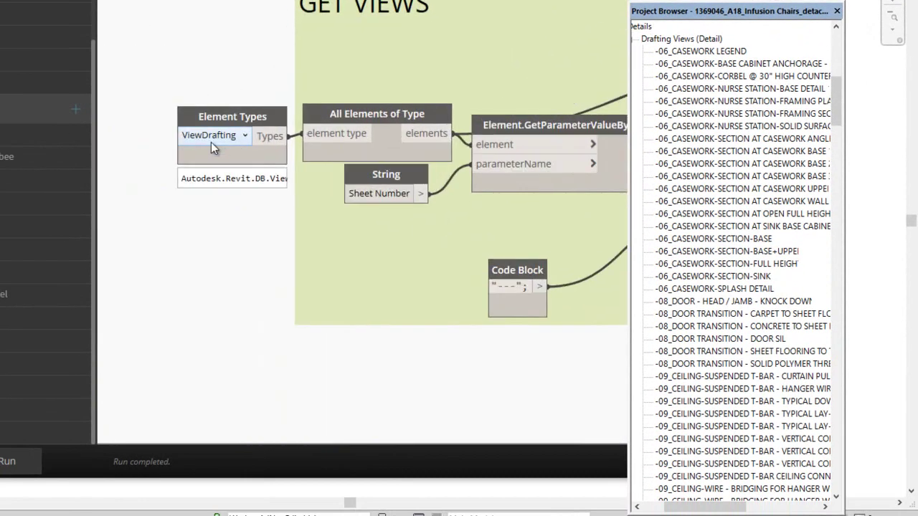
scroll(179, 142, "down", 3)
scroll(457, 145, "down", 2)
scroll(414, 103, "up", 4)
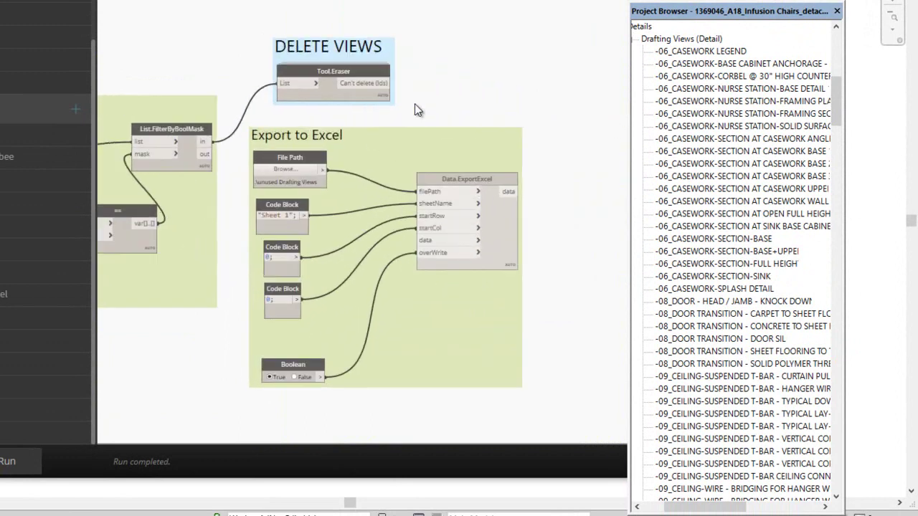
scroll(415, 103, "up", 2)
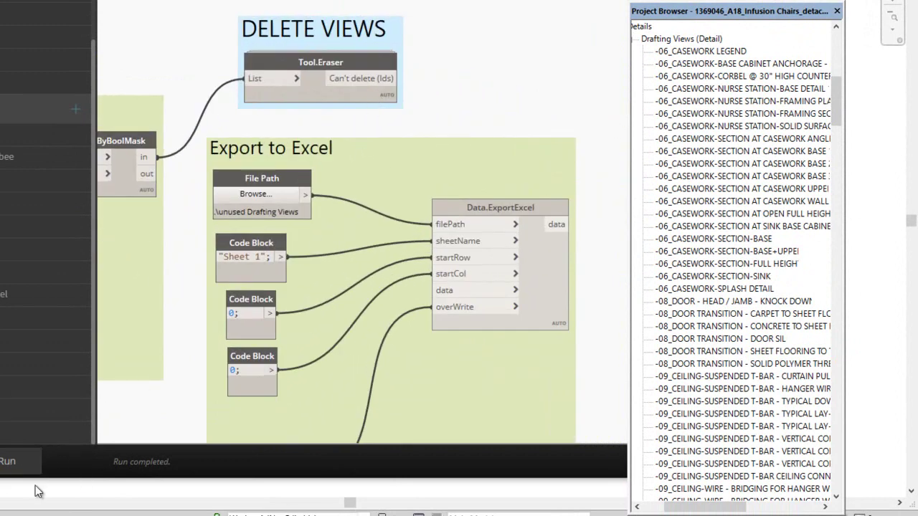
left_click(8, 466)
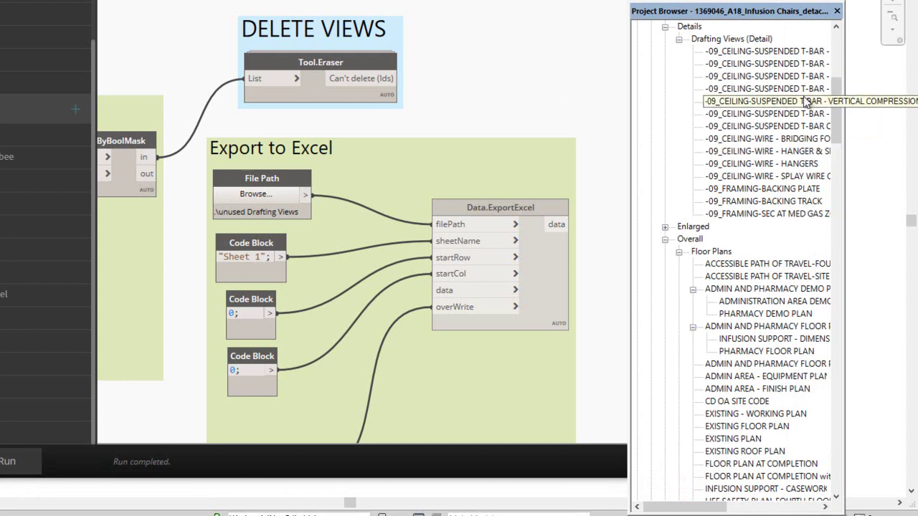
Step: Widen the Project Browser to read the remaining ceiling and framing drafting views, then return to Dynamo
mouse_move(836, 118)
left_mouse_down()
mouse_move(836, 96)
mouse_move(836, 111)
left_mouse_up()
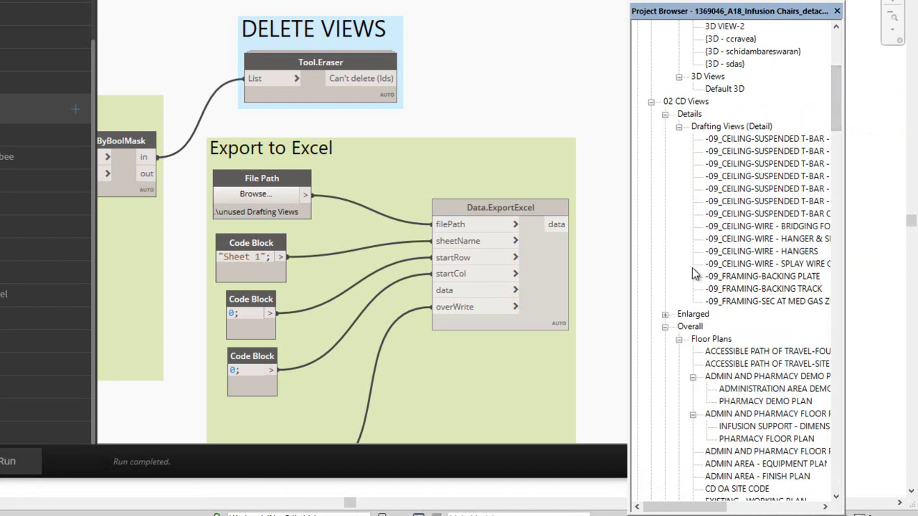
left_click_drag(843, 188, 904, 189)
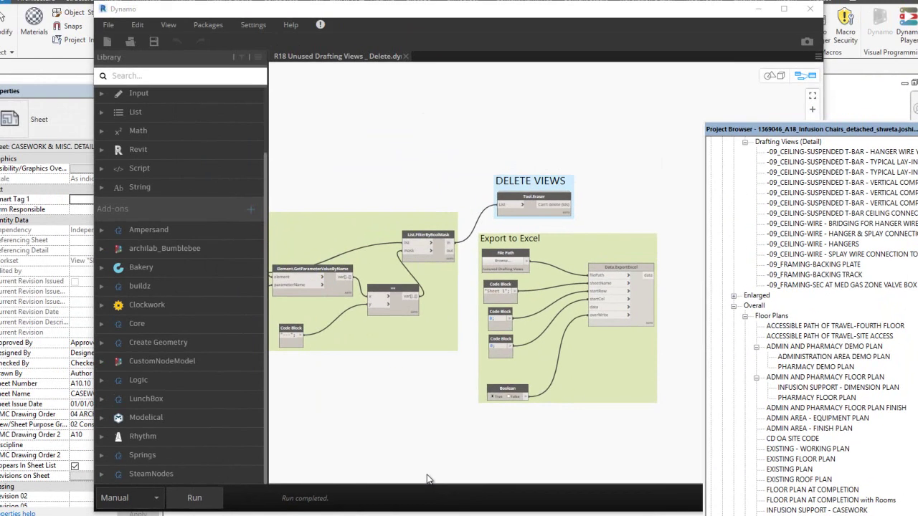
left_click(426, 475)
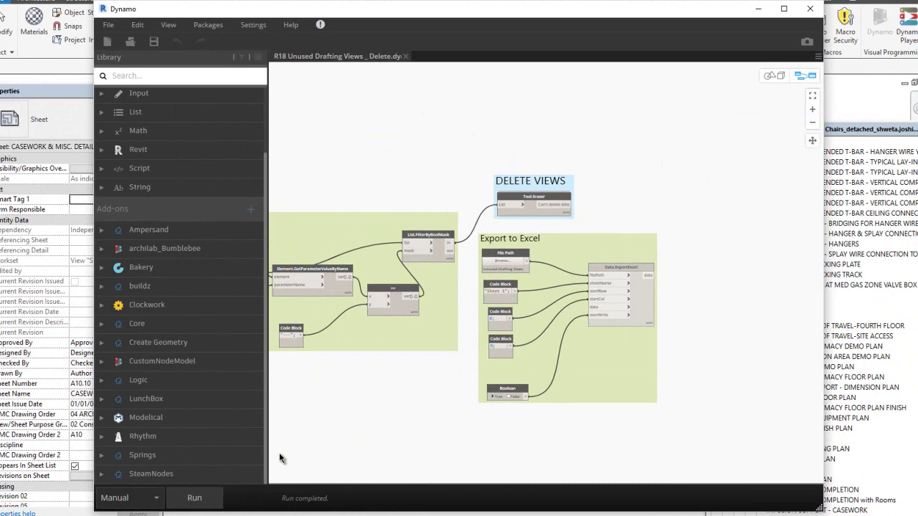